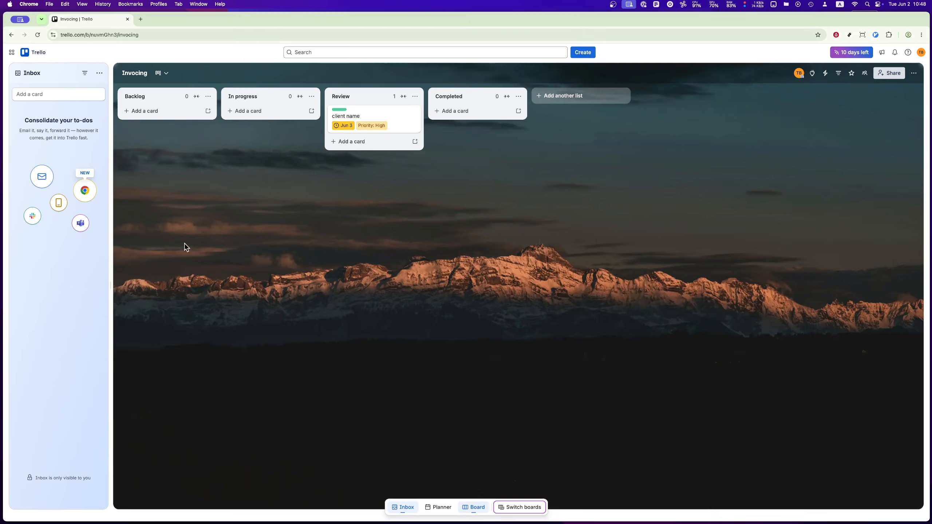
pyautogui.click(572, 57)
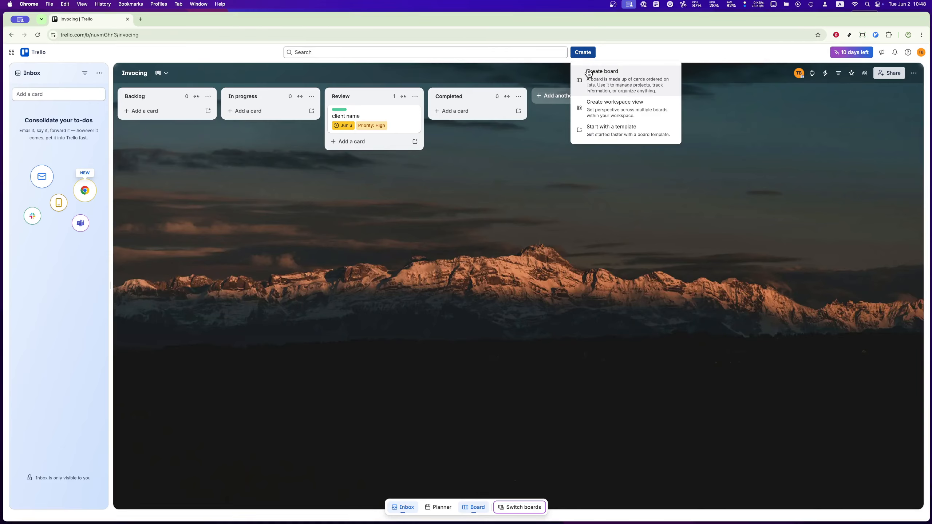
pyautogui.click(528, 176)
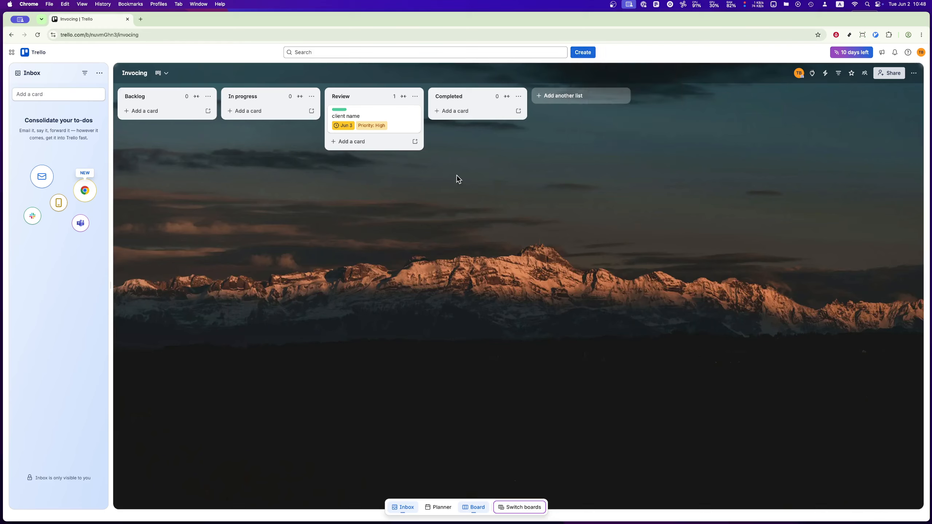
# Step: Rename the board to "Planning"
pyautogui.click(127, 74)
pyautogui.write('Planning')
pyautogui.press('Return')
pyautogui.click(147, 96)
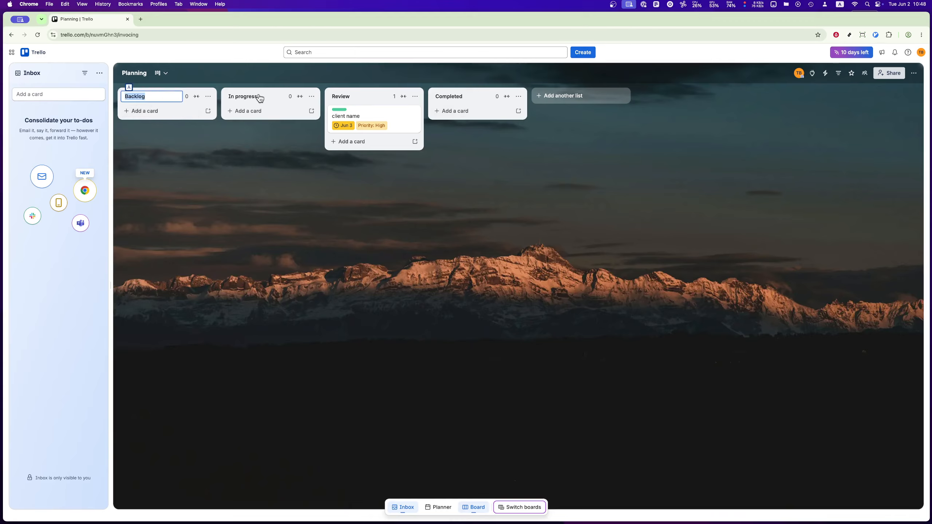
pyautogui.click(237, 97)
pyautogui.click(341, 98)
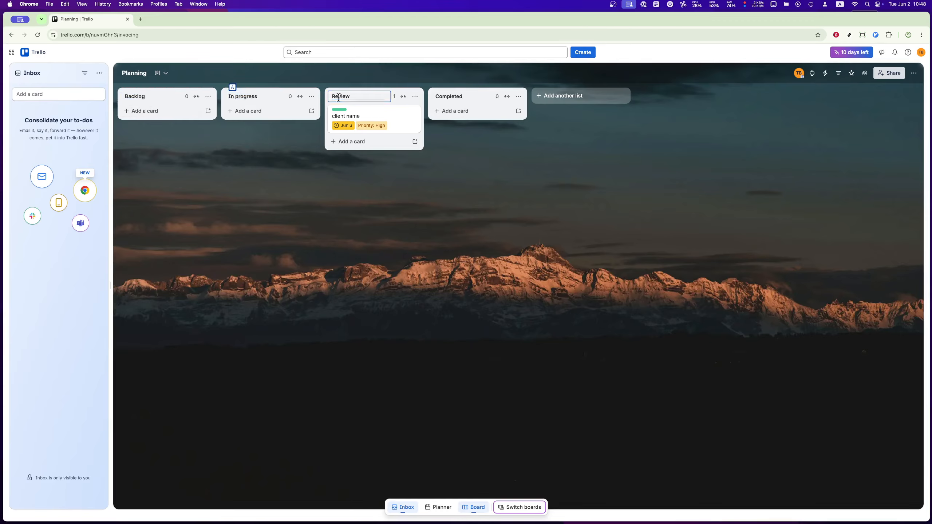
pyautogui.click(464, 99)
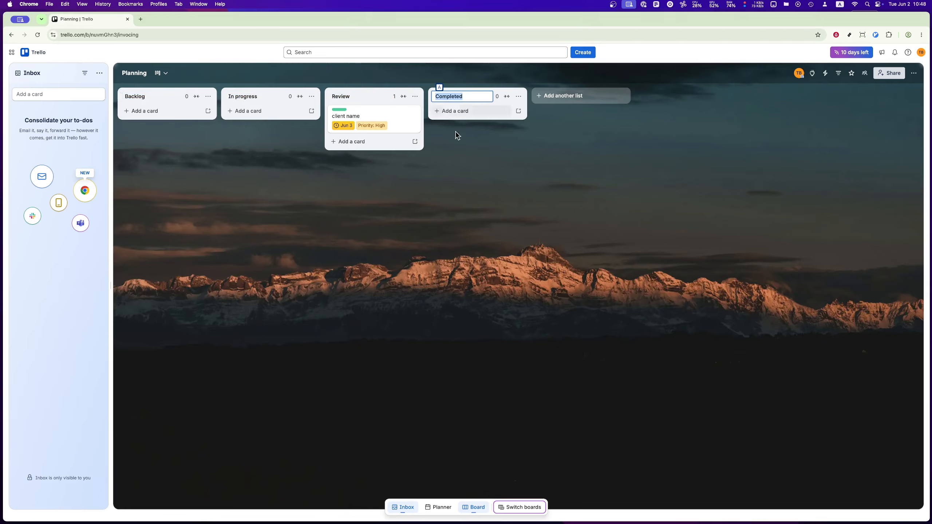
pyautogui.click(433, 250)
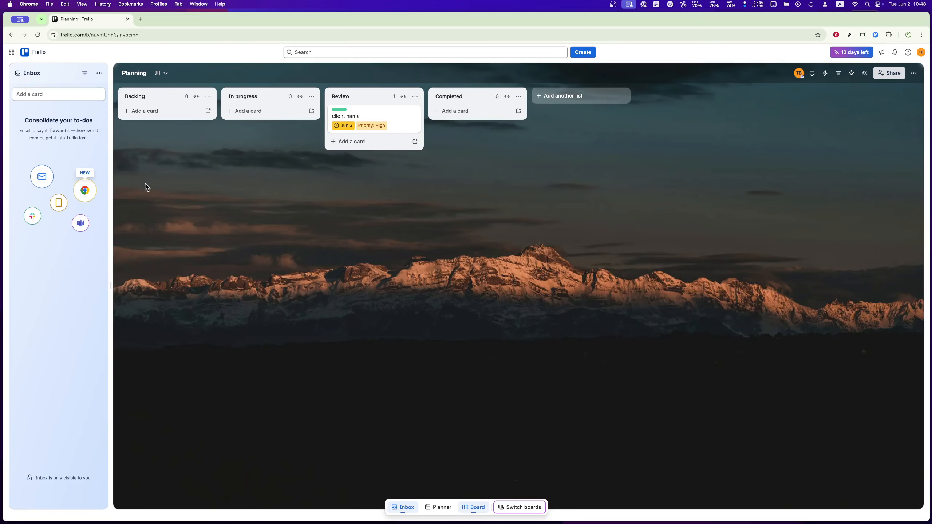
# Step: Add a card titled "write blog post" to the Backlog list
pyautogui.click(149, 114)
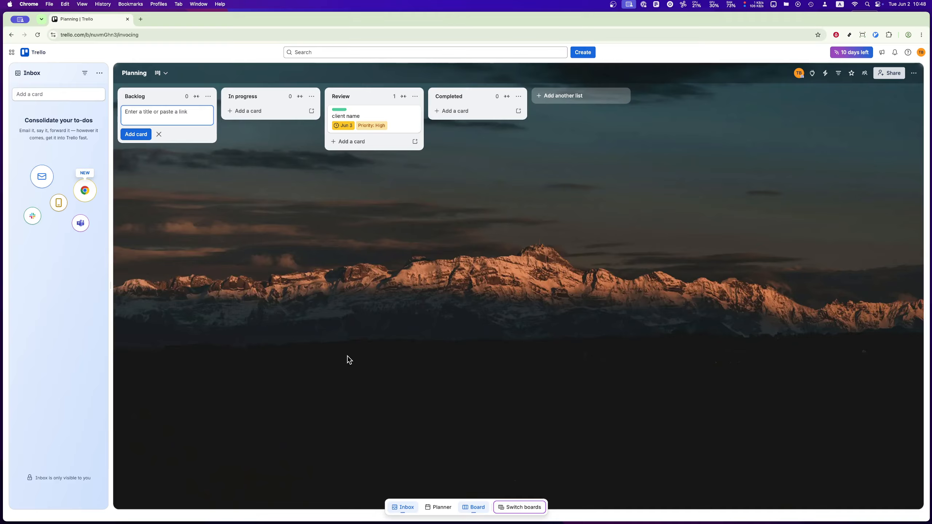
pyautogui.write('write blog post')
pyautogui.press('Return')
# Step: Add a checklist to the "write blog post" card, copying its items from the existing user story Checklist
pyautogui.click(142, 111)
pyautogui.write('blog')
pyautogui.click(399, 117)
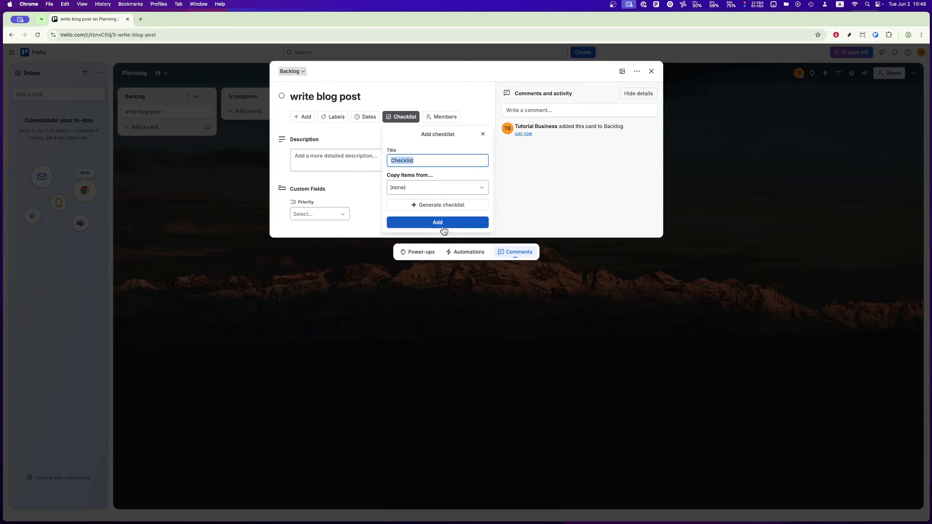
pyautogui.click(442, 191)
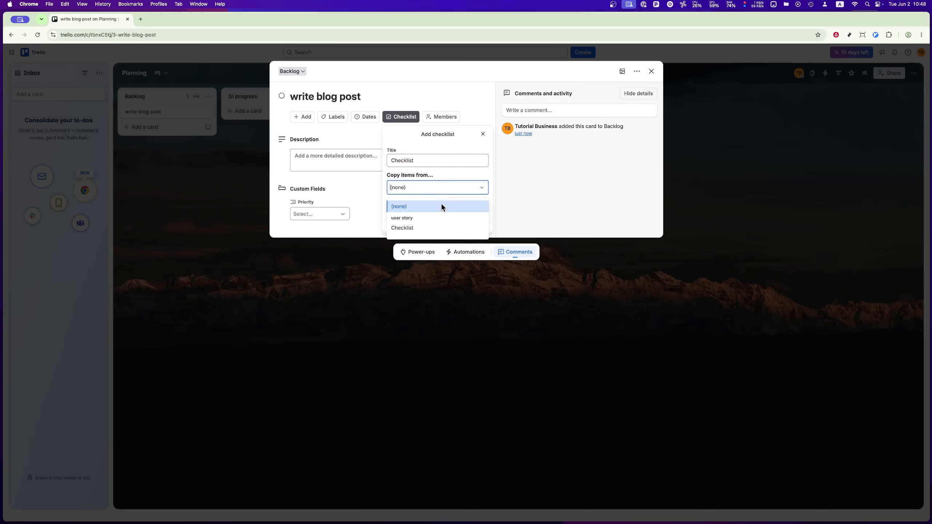
pyautogui.click(433, 228)
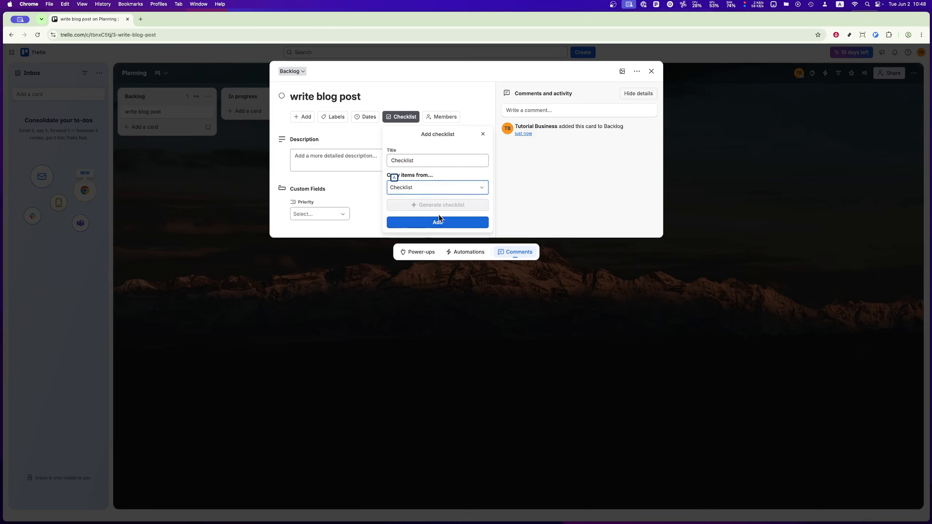
pyautogui.press('Return')
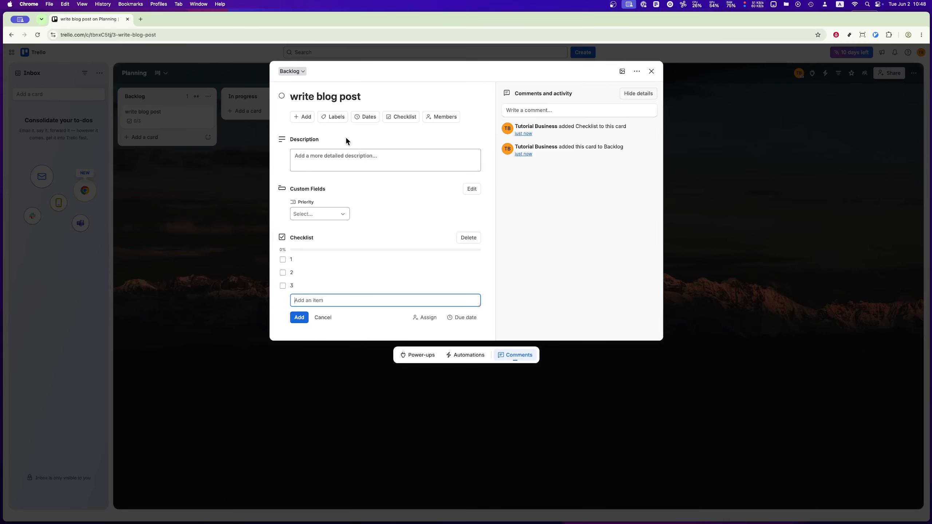
# Step: Assign the board member to the "write blog post" card and close the card
pyautogui.click(439, 117)
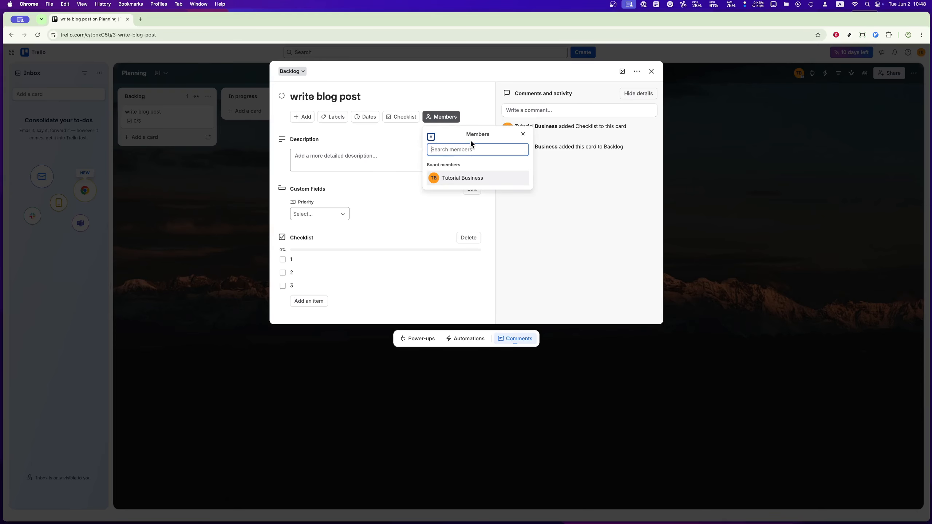
pyautogui.click(455, 179)
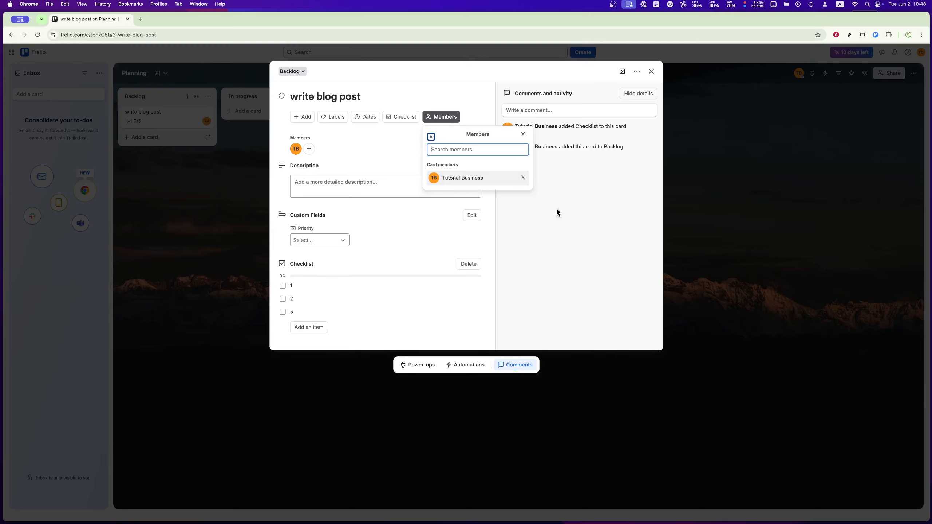
pyautogui.click(560, 233)
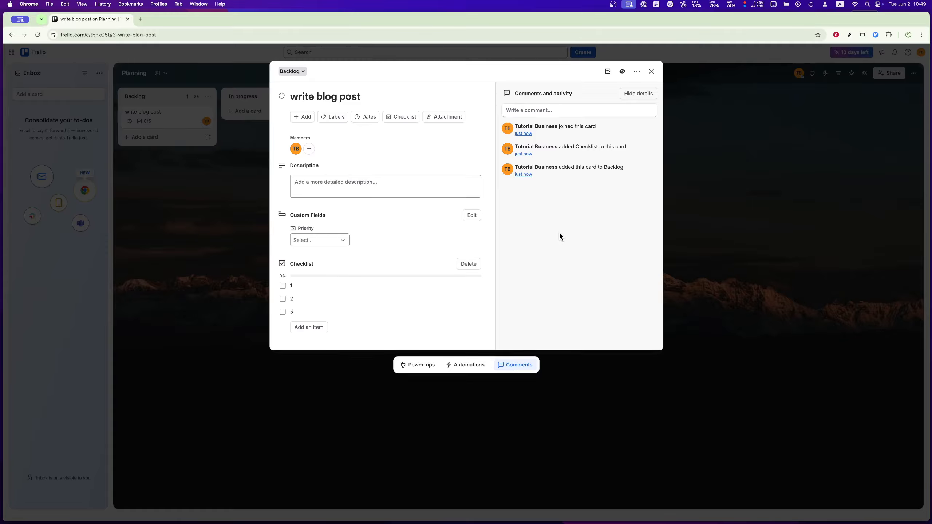
pyautogui.click(651, 71)
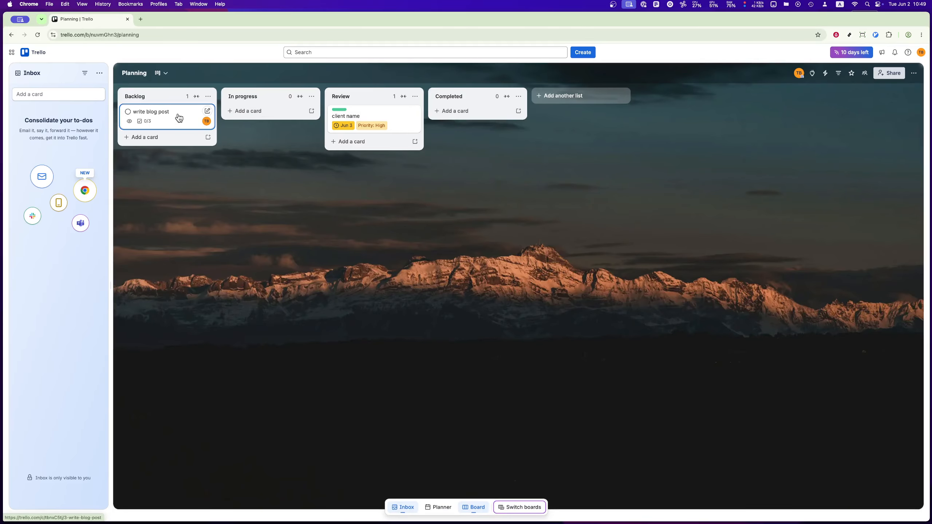
# Step: Move the "write blog post" card from Backlog to the Completed list and give it the red label
pyautogui.moveTo(179, 118); pyautogui.dragTo(465, 113)
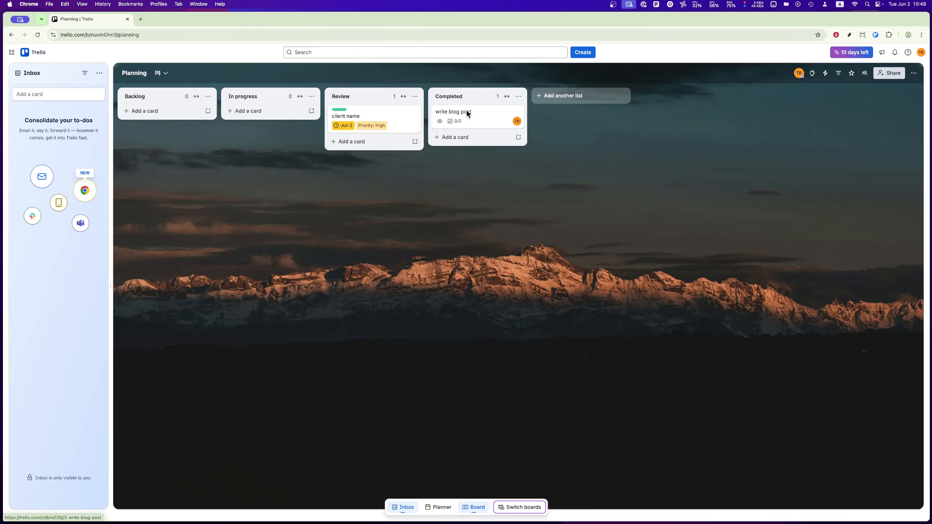
pyautogui.click(486, 115)
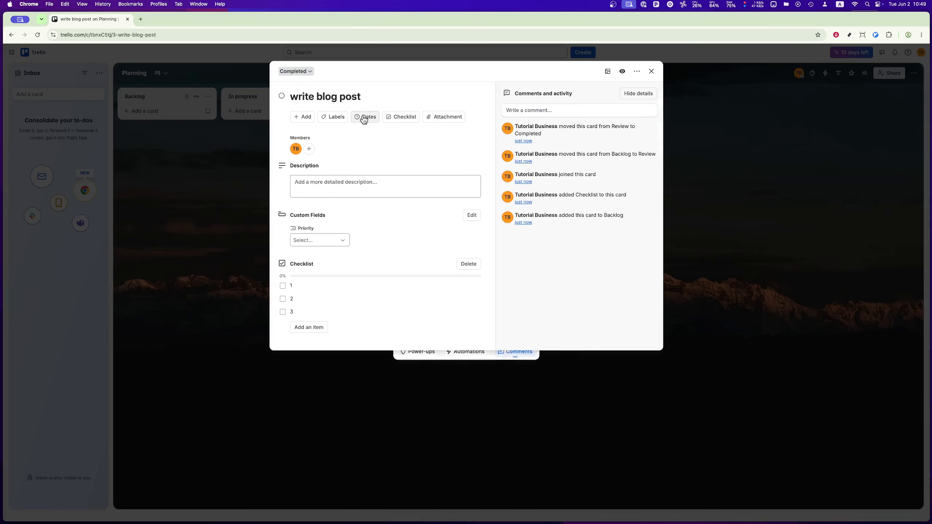
pyautogui.click(333, 117)
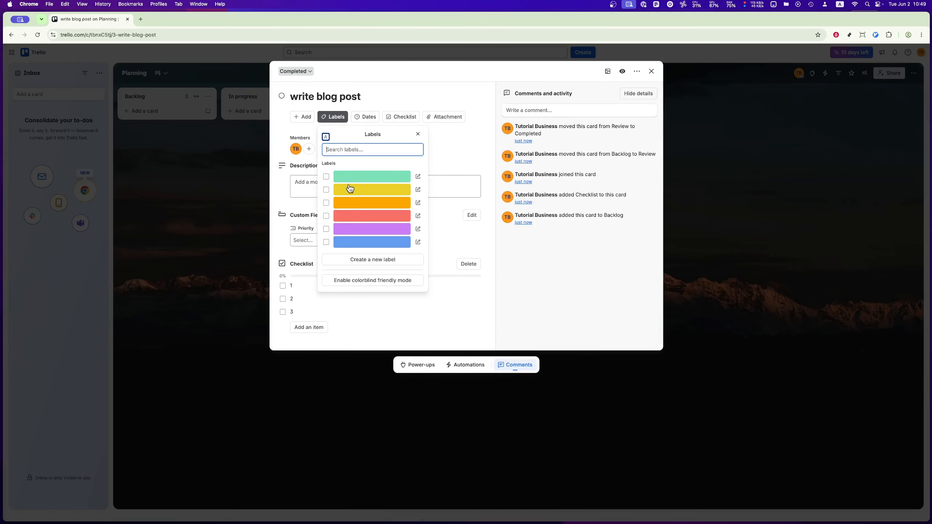
pyautogui.click(351, 219)
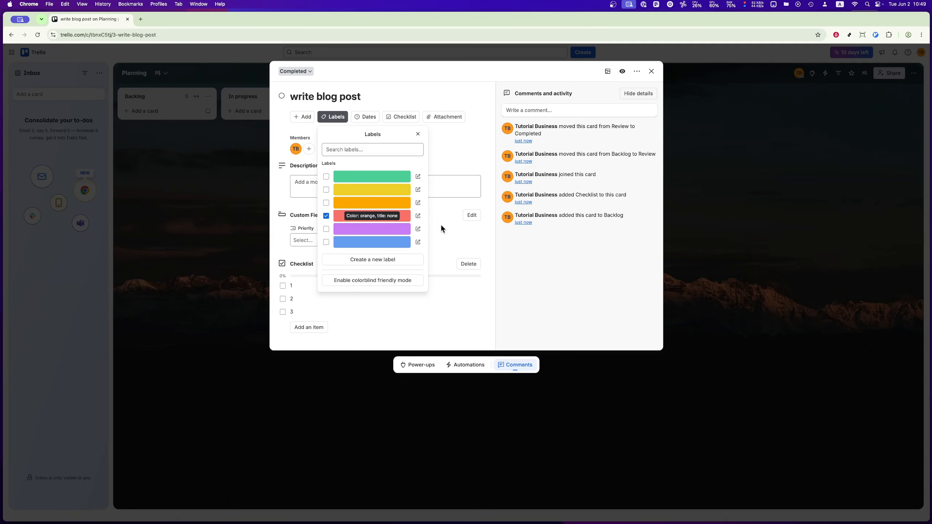
pyautogui.click(578, 259)
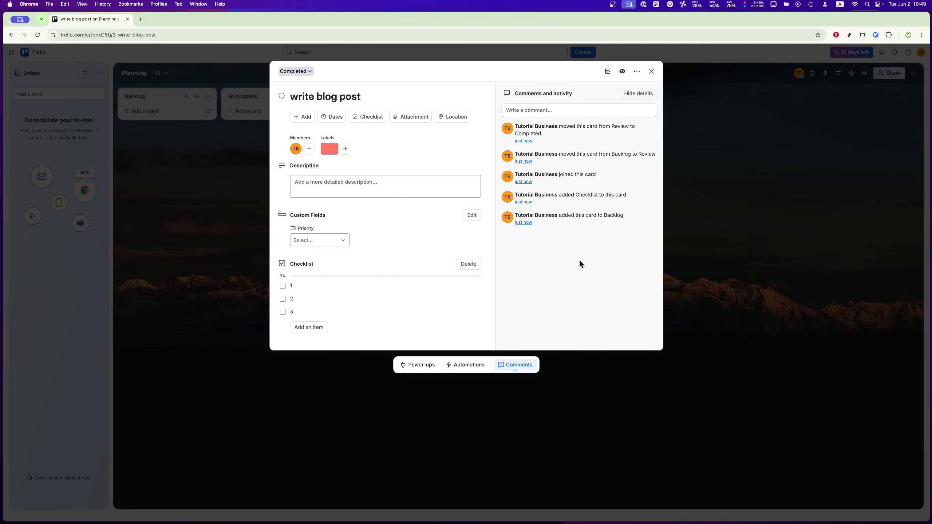
pyautogui.click(651, 72)
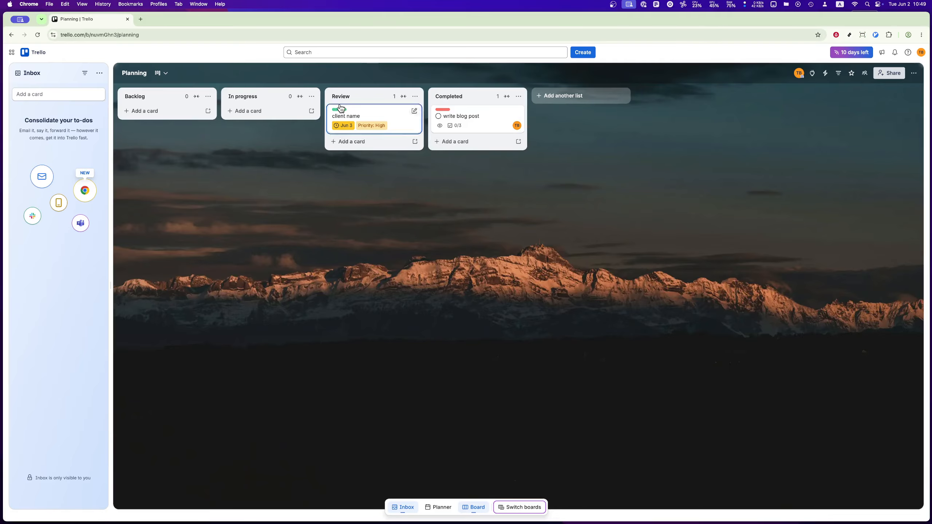
# Step: Look at the board in the Calendar and Dashboard views, finishing back in the Board view
pyautogui.click(164, 73)
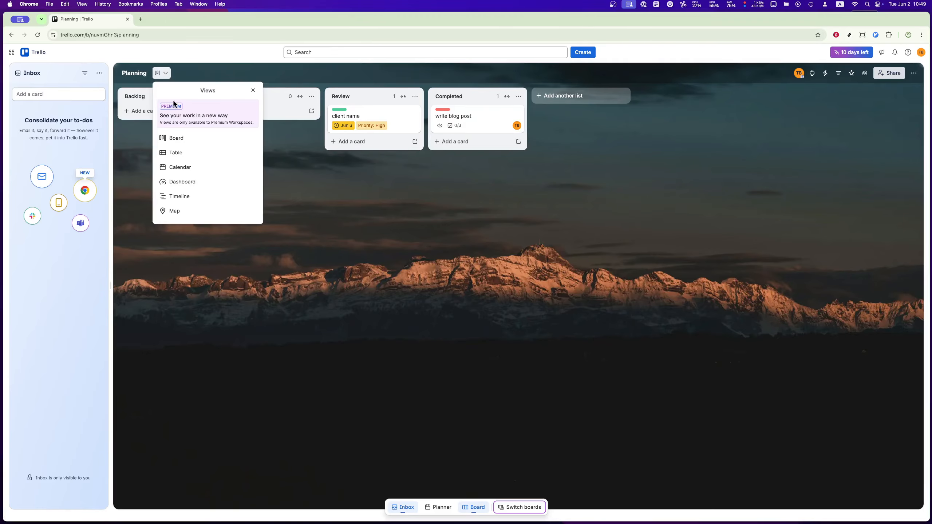
pyautogui.click(184, 168)
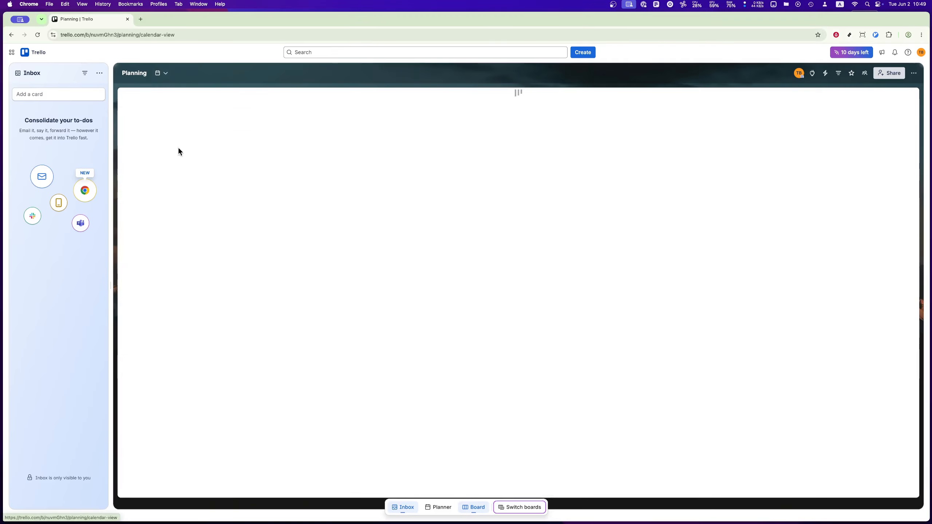
pyautogui.click(165, 73)
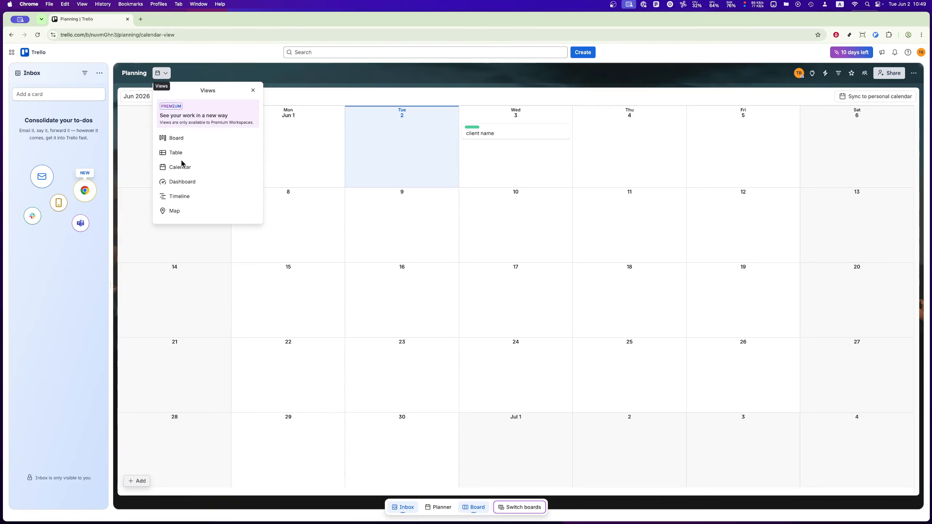
pyautogui.click(183, 182)
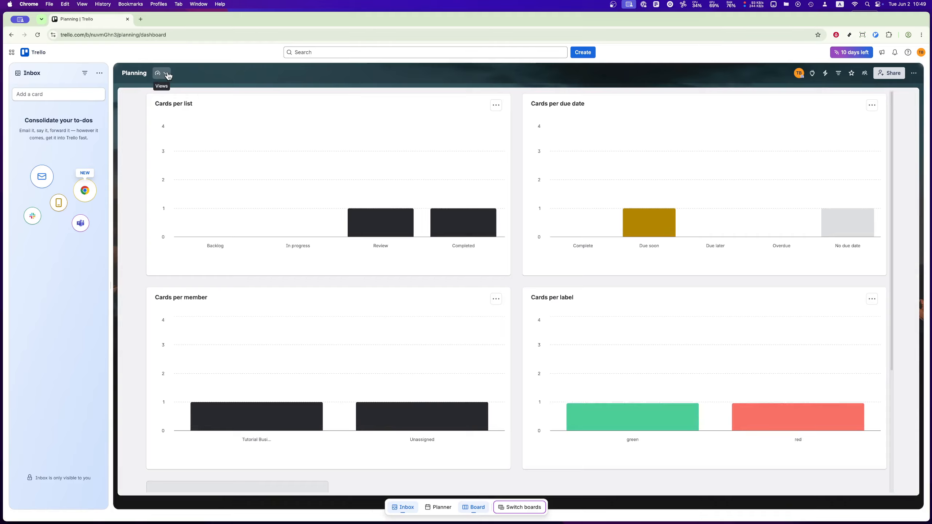
pyautogui.click(168, 75)
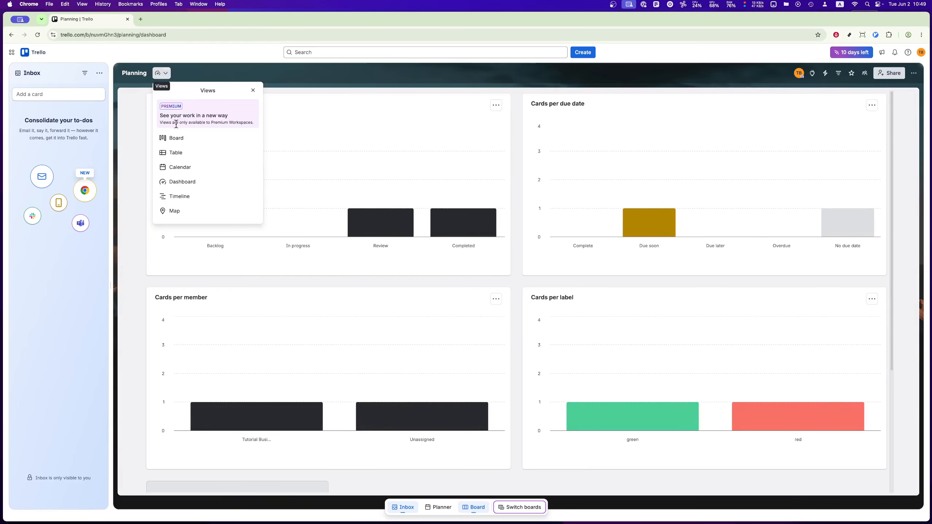
pyautogui.click(180, 137)
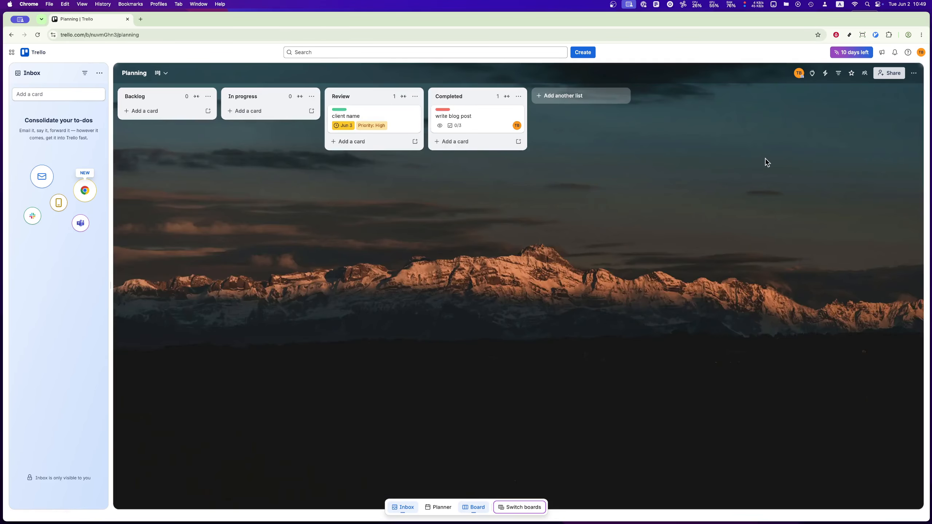
# Step: Browse the featured Power-Ups available for the board, then return to the board
pyautogui.click(812, 75)
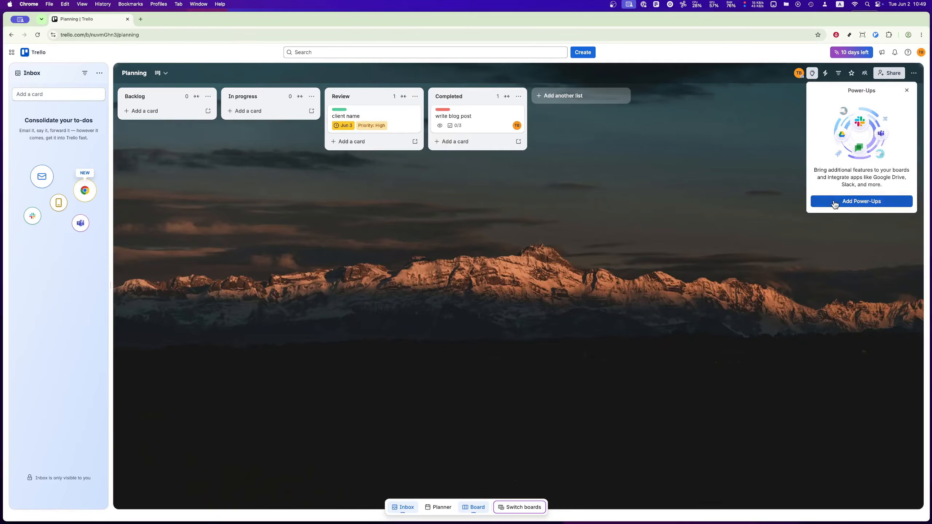
pyautogui.click(843, 200)
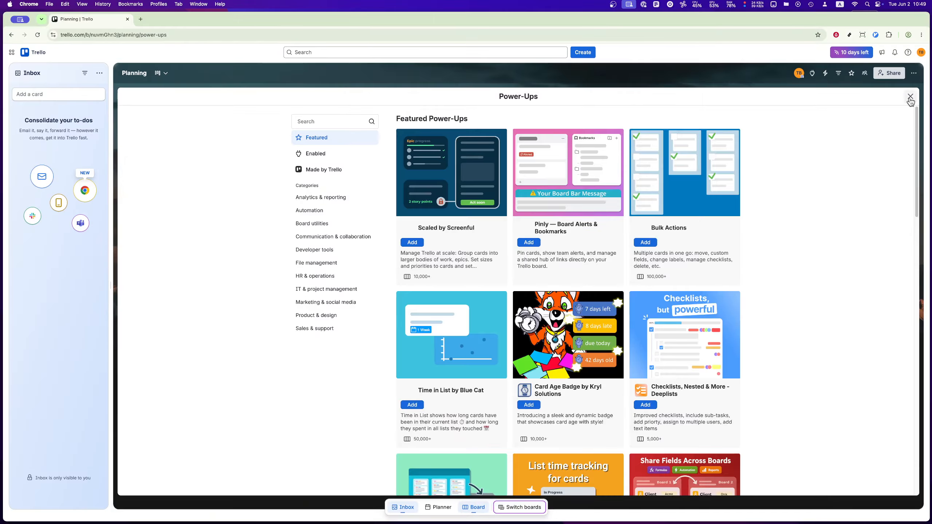
pyautogui.click(910, 97)
# Step: View the board's automation rules and return to the board
pyautogui.click(916, 74)
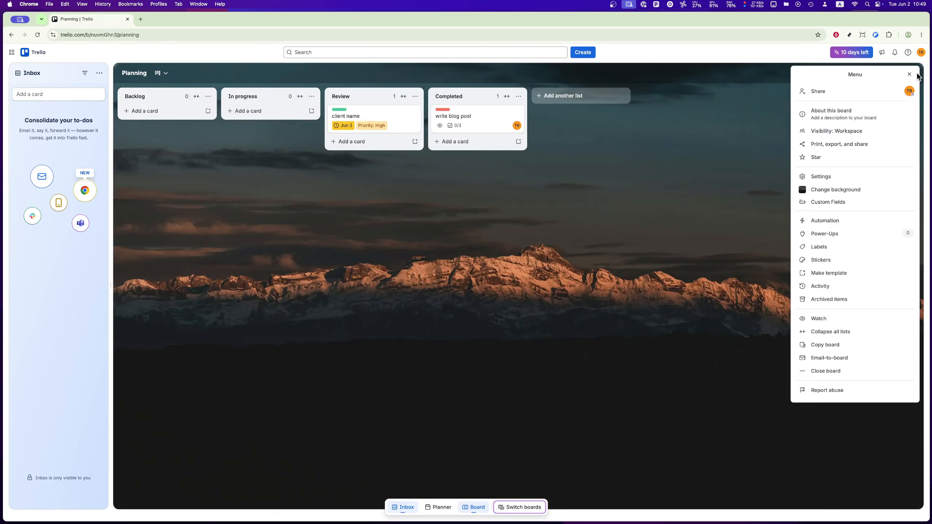
pyautogui.click(847, 224)
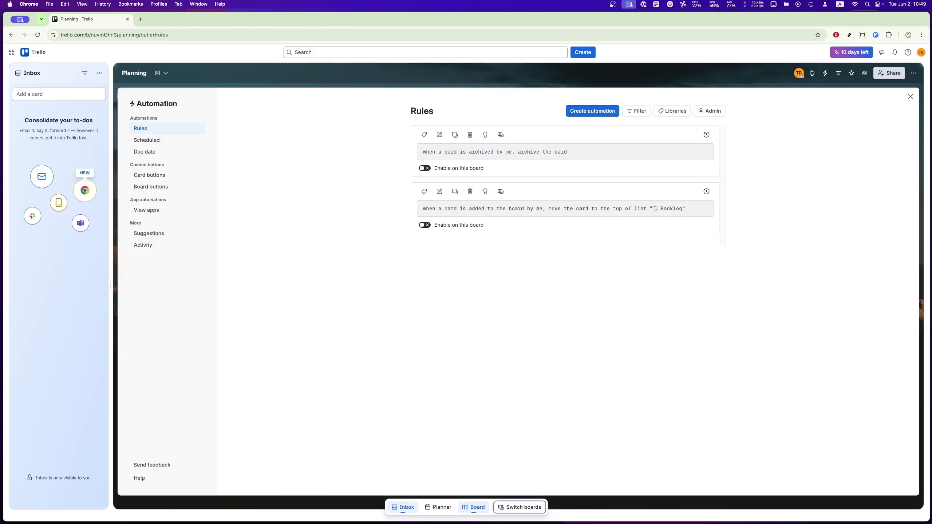
pyautogui.click(910, 97)
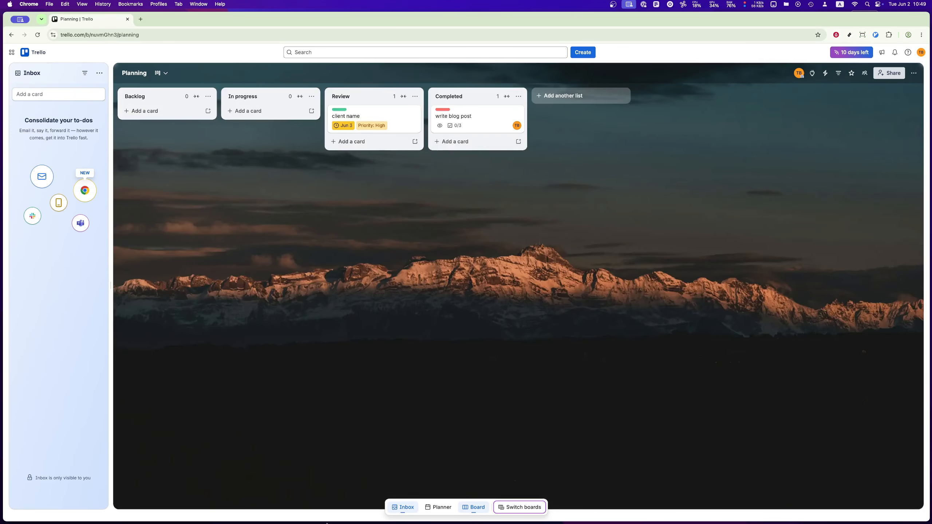
# Step: Show the Planner beside the board and open the "write blog post" card in Completed
pyautogui.click(453, 510)
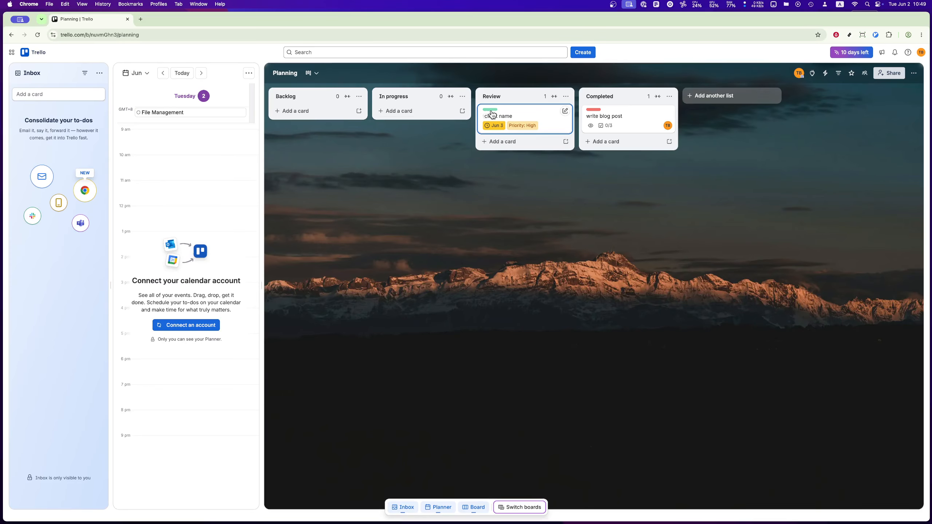
pyautogui.click(613, 120)
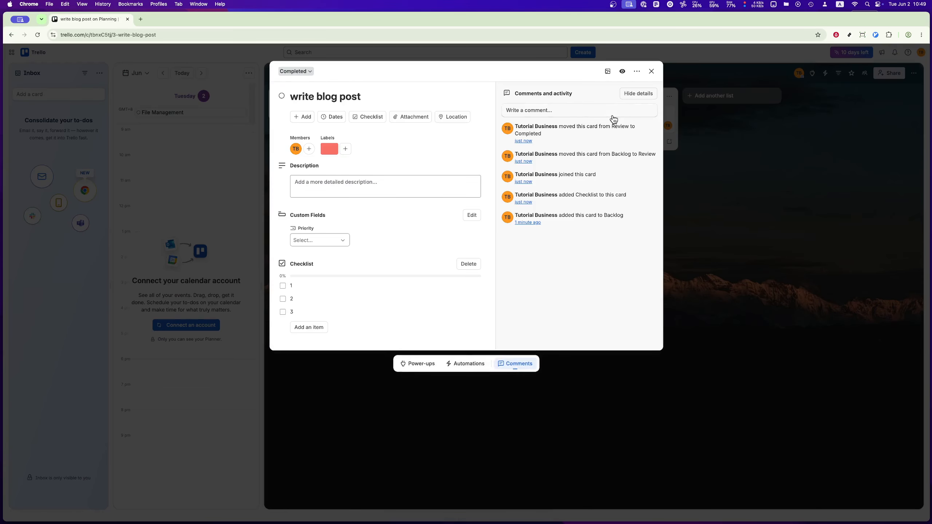